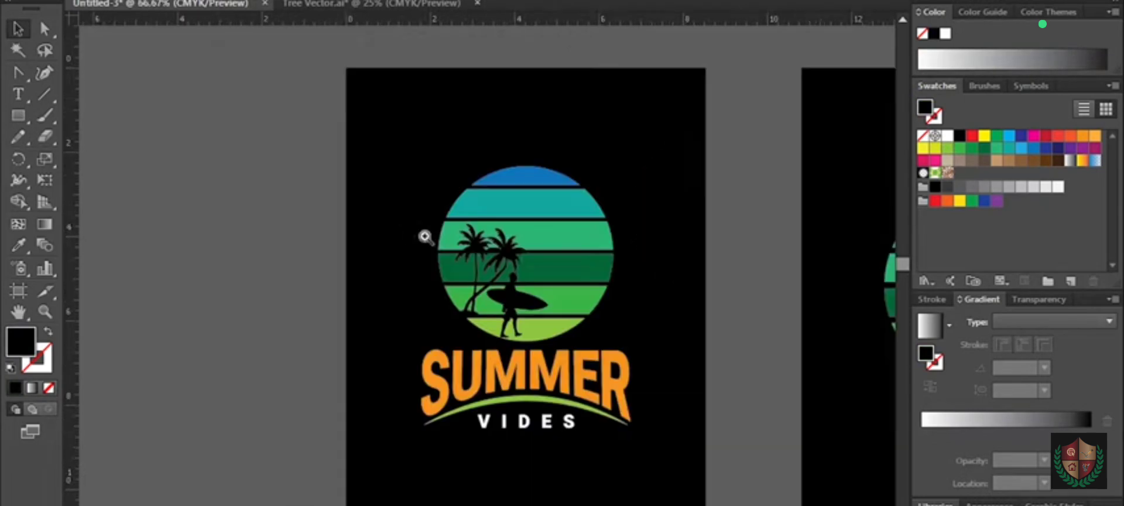
pyautogui.moveTo(518, 258); pyautogui.dragTo(297, 201)
pyautogui.click(292, 202)
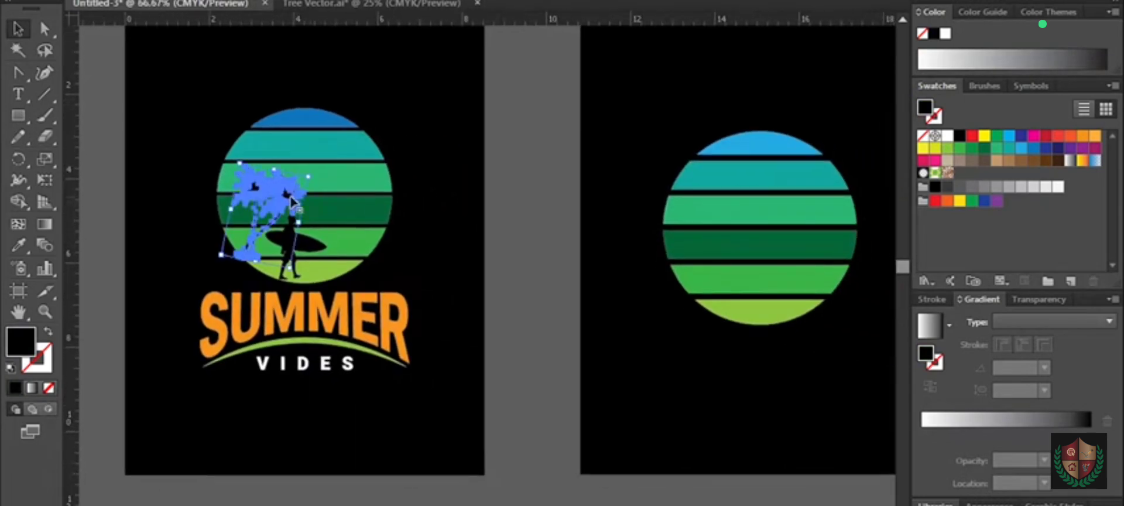
pyautogui.click(533, 218)
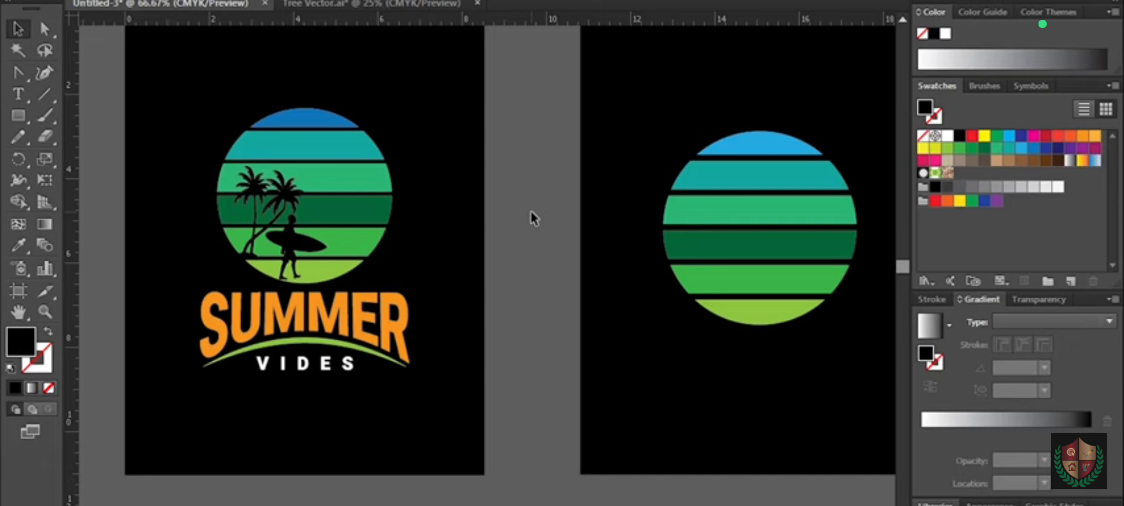
# Copy the pair of palm trees from Tree Vector.ai into the Untitled-3 document, beside the plain striped sun.
pyautogui.click(341, 8)
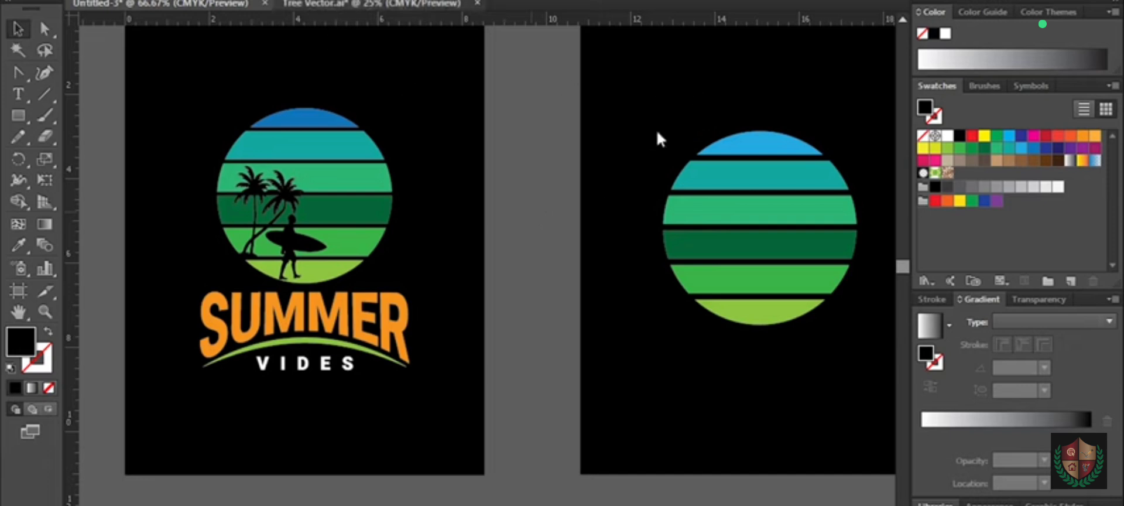
pyautogui.click(157, 351)
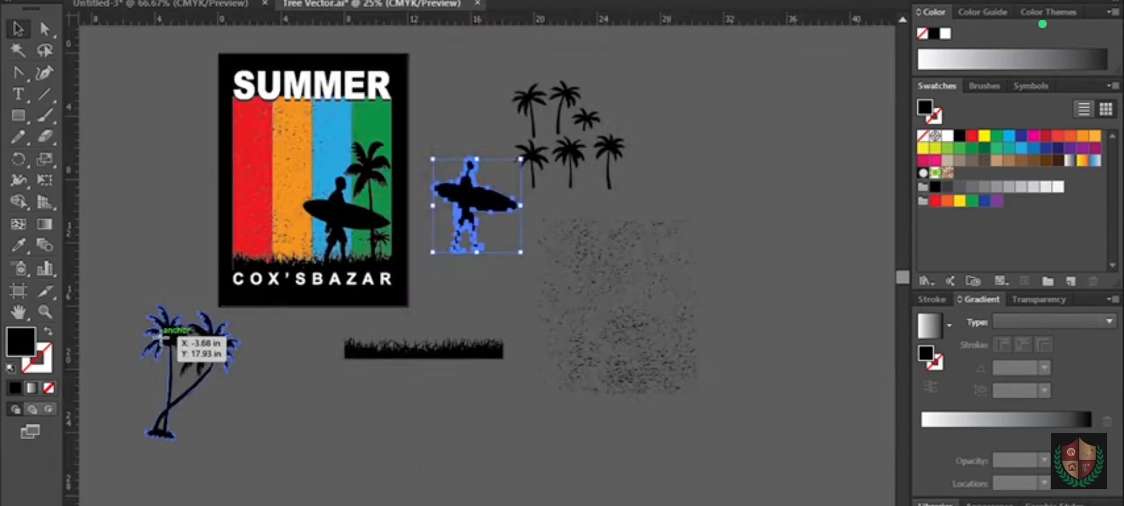
pyautogui.click(213, 384)
pyautogui.click(208, 350)
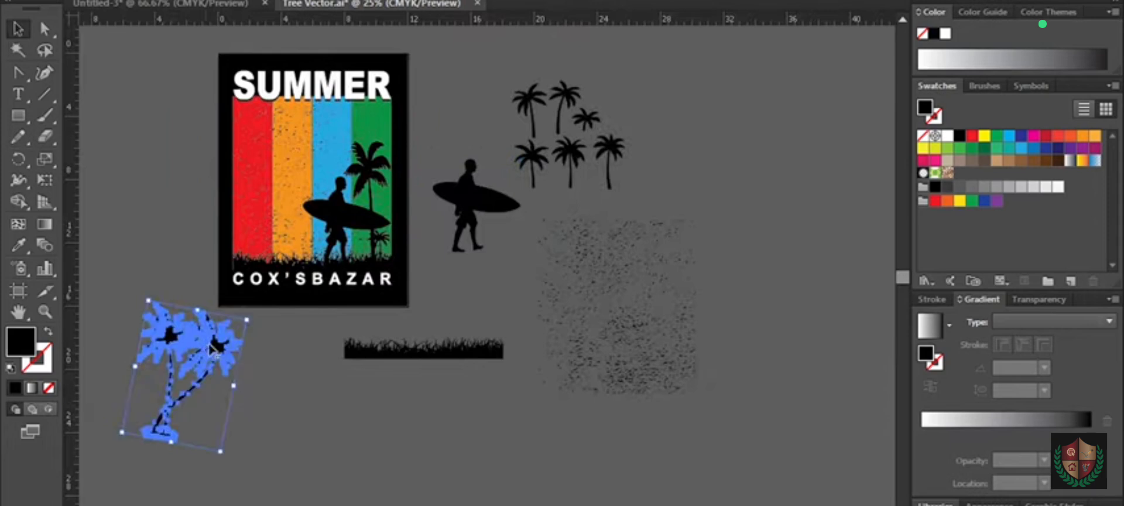
pyautogui.click(294, 421)
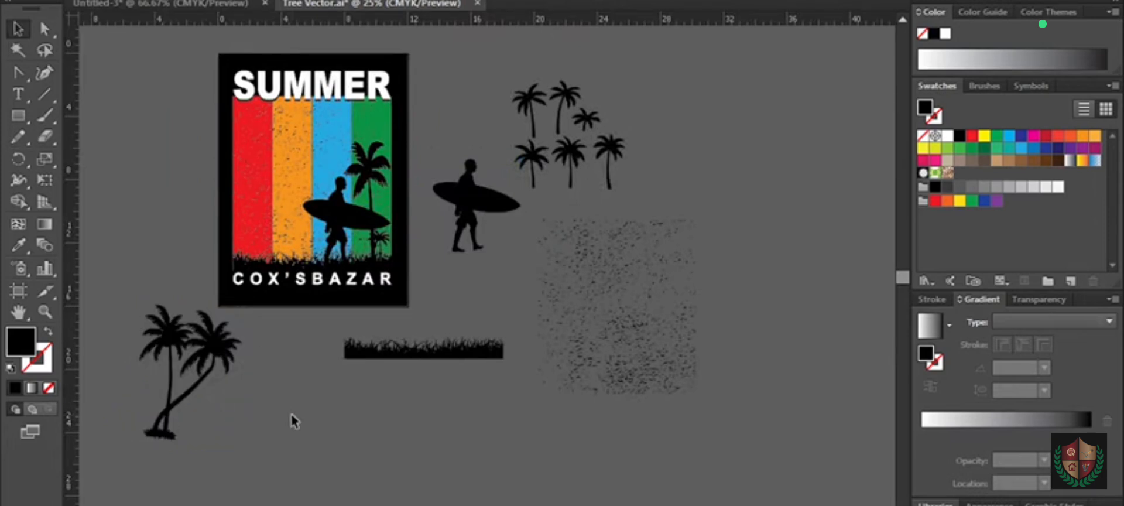
pyautogui.click(231, 346)
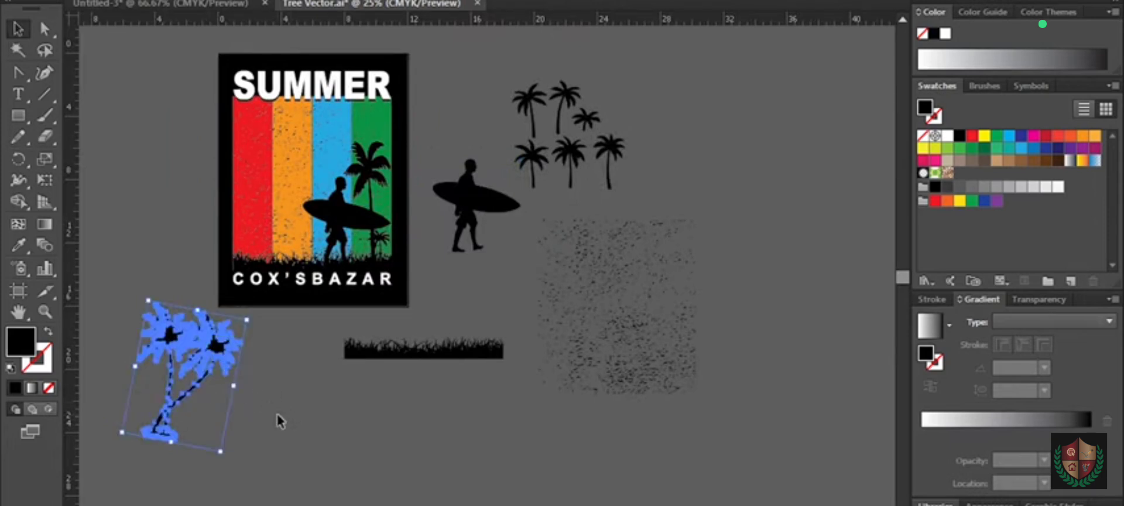
pyautogui.click(280, 420)
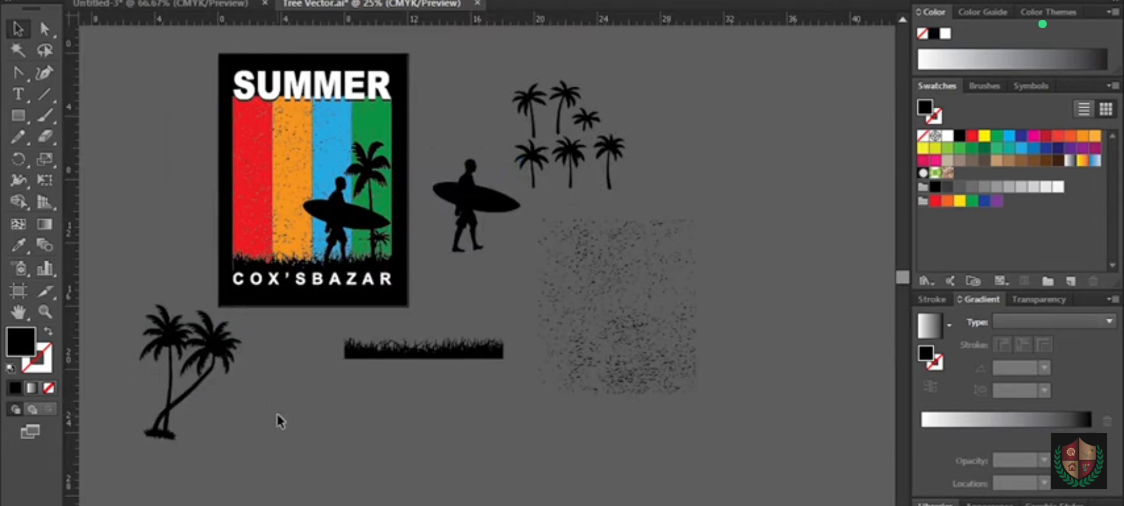
pyautogui.click(220, 351)
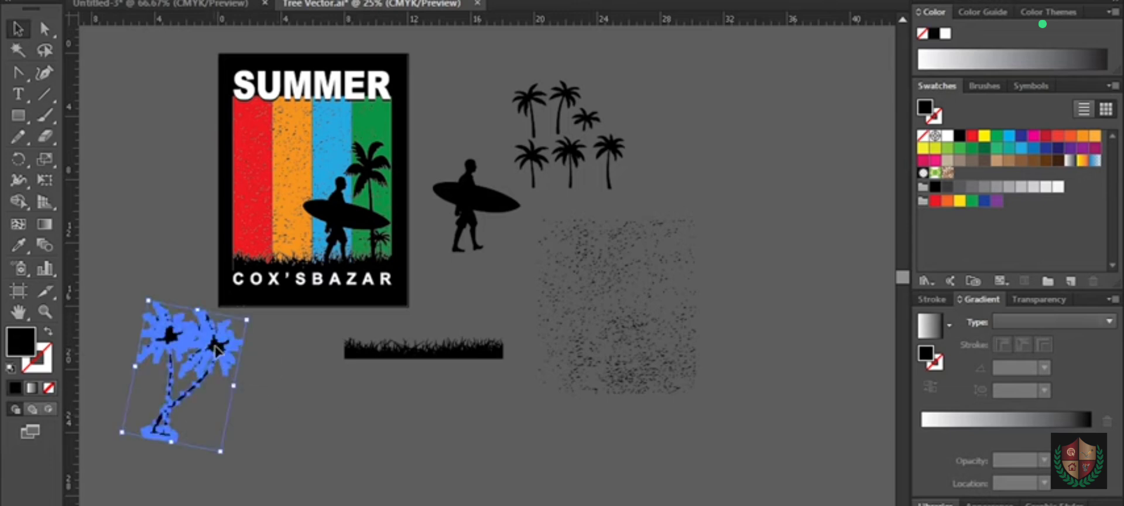
pyautogui.moveTo(215, 300); pyautogui.dragTo(198, 6)
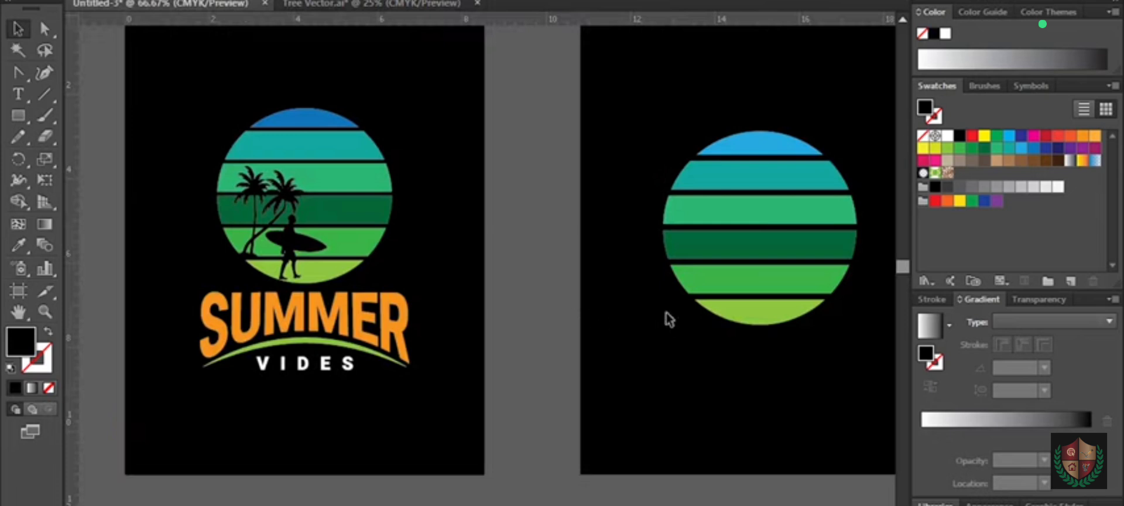
pyautogui.moveTo(666, 312); pyautogui.dragTo(615, 377)
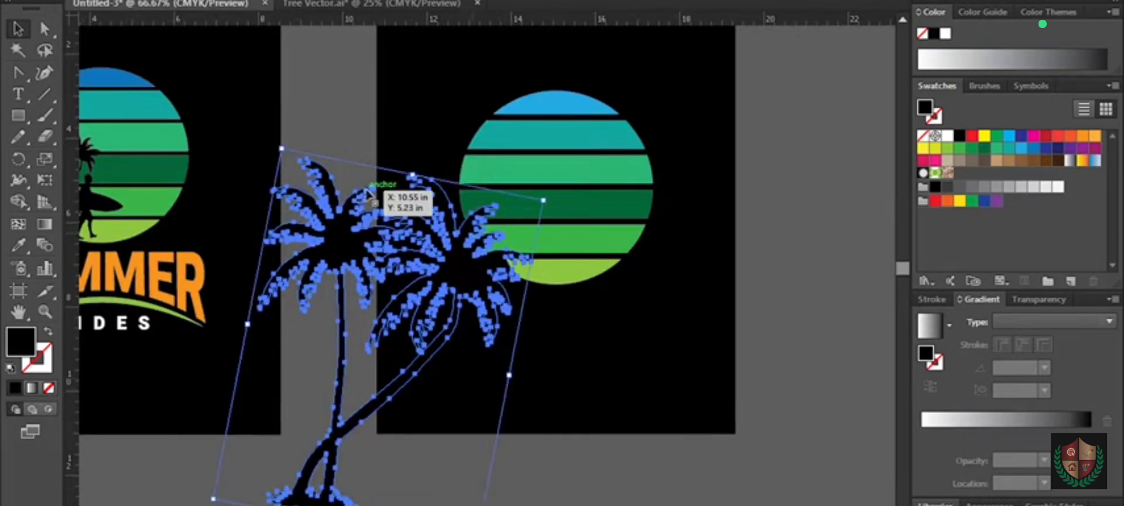
# Scale down the palm trees and position them on the left half of the second artboard's striped sun.
pyautogui.moveTo(280, 147); pyautogui.dragTo(347, 285)
pyautogui.moveTo(399, 345); pyautogui.dragTo(540, 200)
pyautogui.click(333, 344)
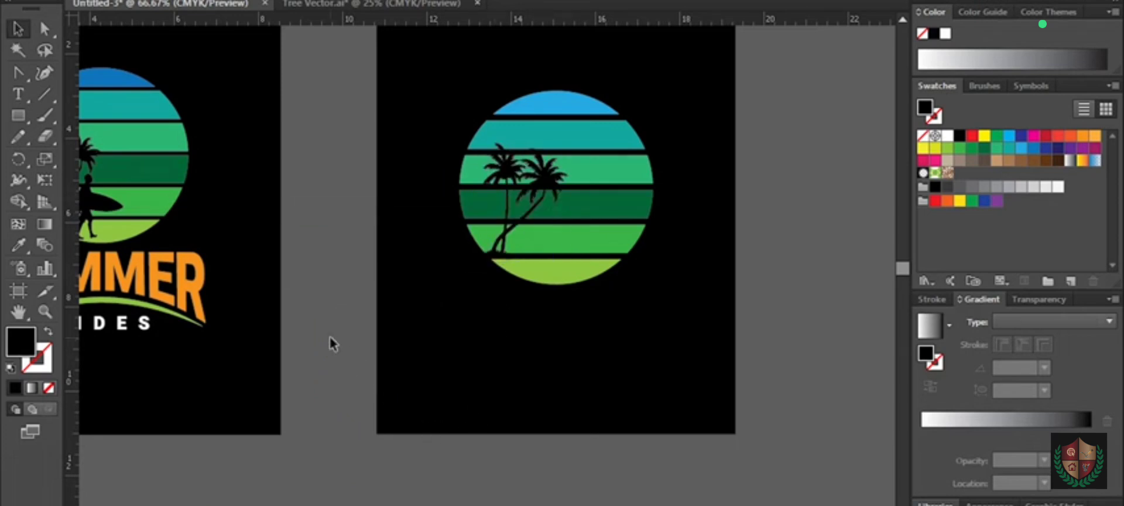
pyautogui.keyDown('ctrl'); pyautogui.click(518, 212); pyautogui.keyUp('ctrl')
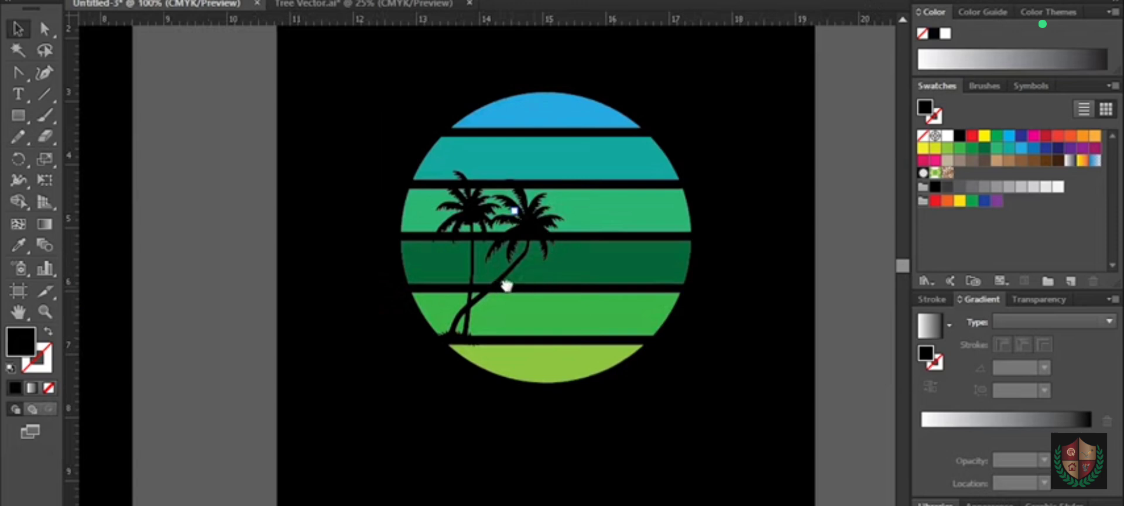
pyautogui.moveTo(499, 289); pyautogui.dragTo(542, 276)
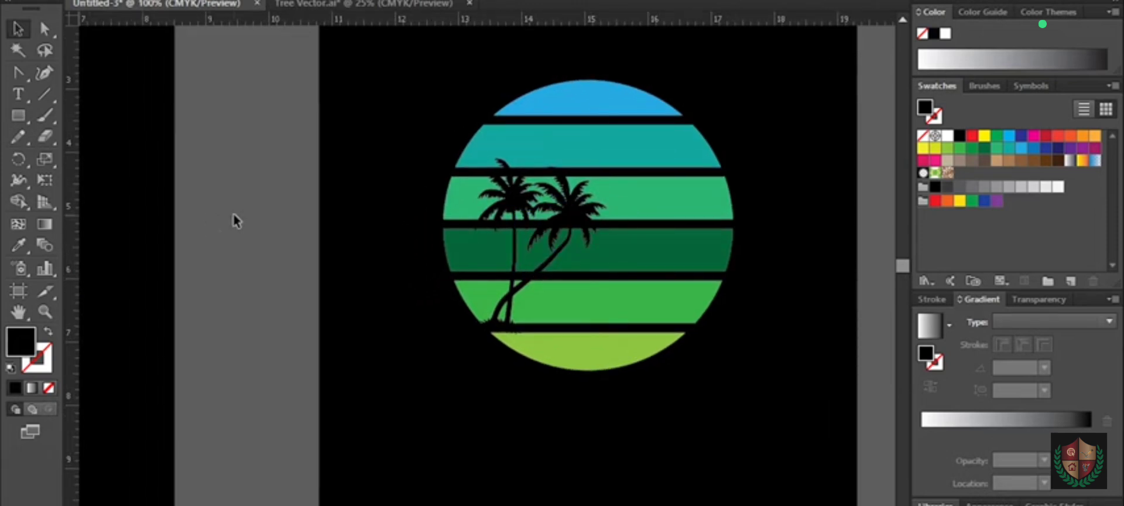
pyautogui.hotkey('ctrl', '-')
pyautogui.hotkey('ctrl', '-')
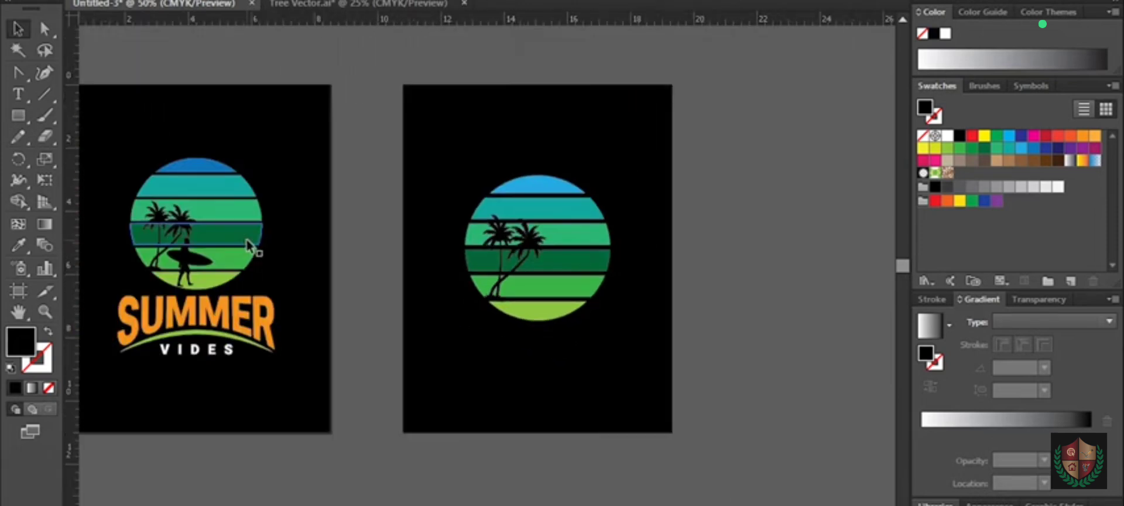
pyautogui.moveTo(323, 346); pyautogui.dragTo(408, 319)
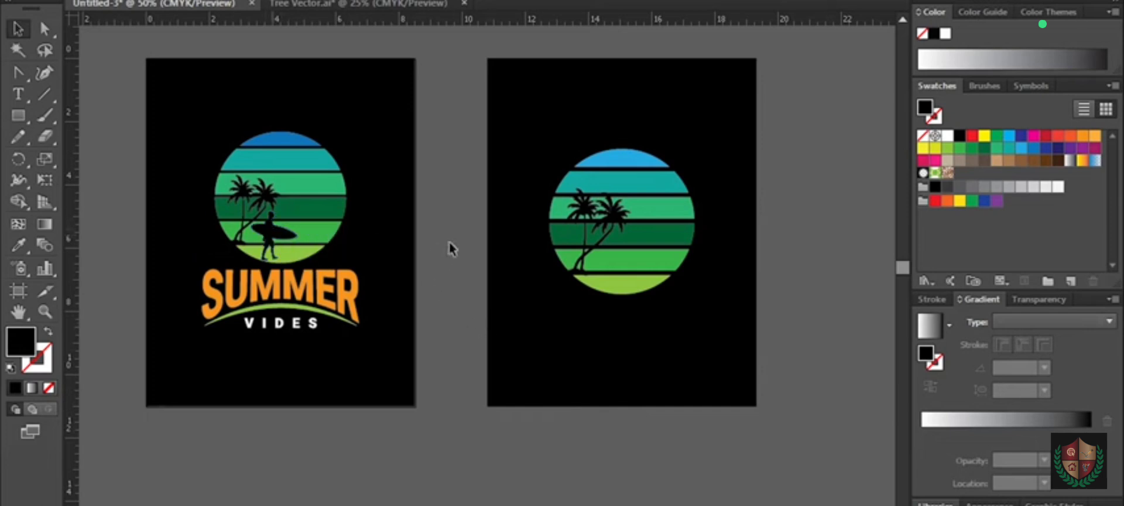
# Copy the standalone surfer silhouette from Tree Vector.ai onto the second artboard of Untitled-3, over the sun's lower edge.
pyautogui.click(866, 364)
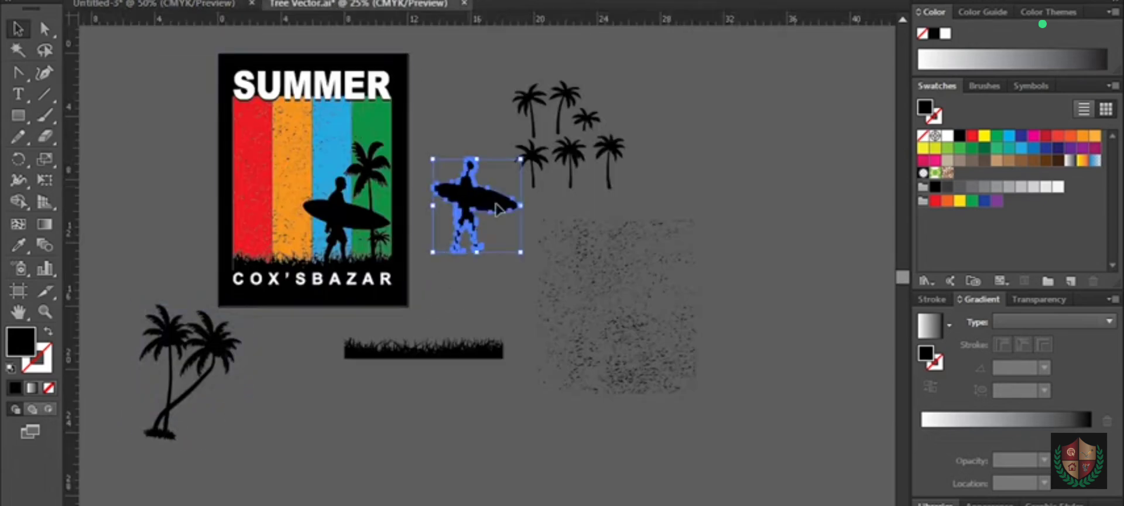
pyautogui.click(541, 207)
pyautogui.click(487, 202)
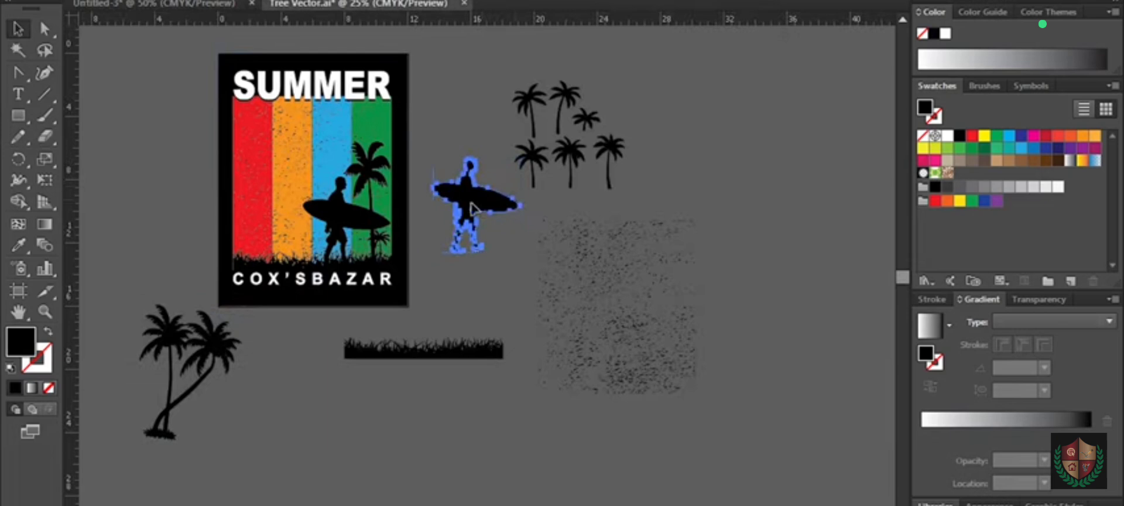
pyautogui.click(445, 132)
pyautogui.click(467, 179)
pyautogui.click(466, 133)
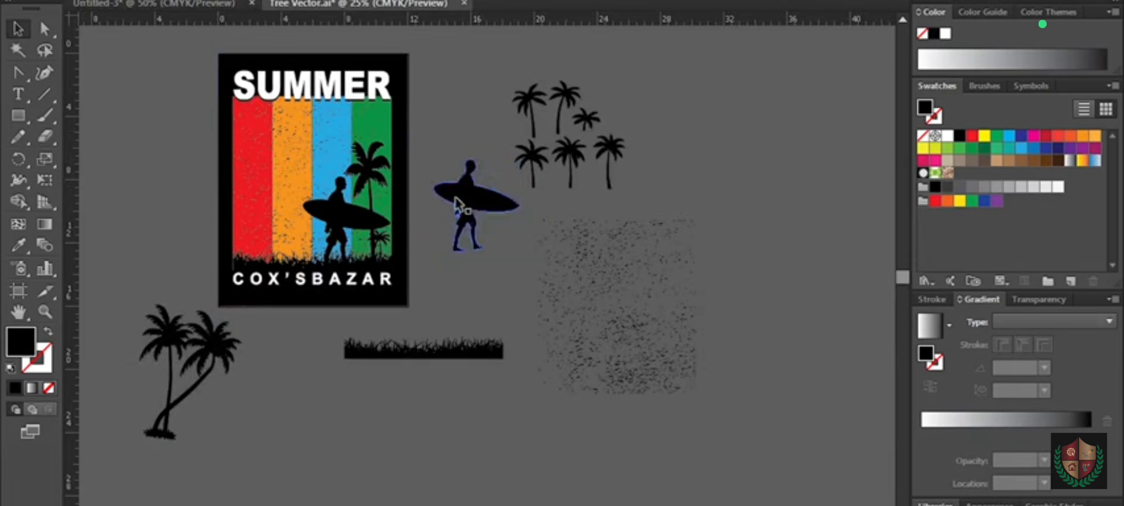
pyautogui.click(469, 206)
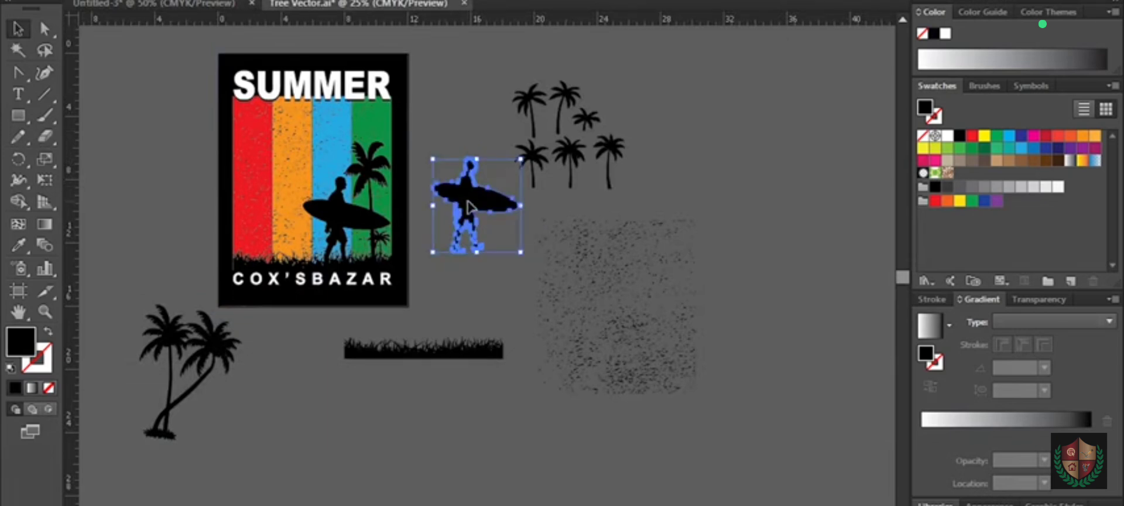
pyautogui.click(481, 79)
pyautogui.click(464, 211)
pyautogui.click(199, 5)
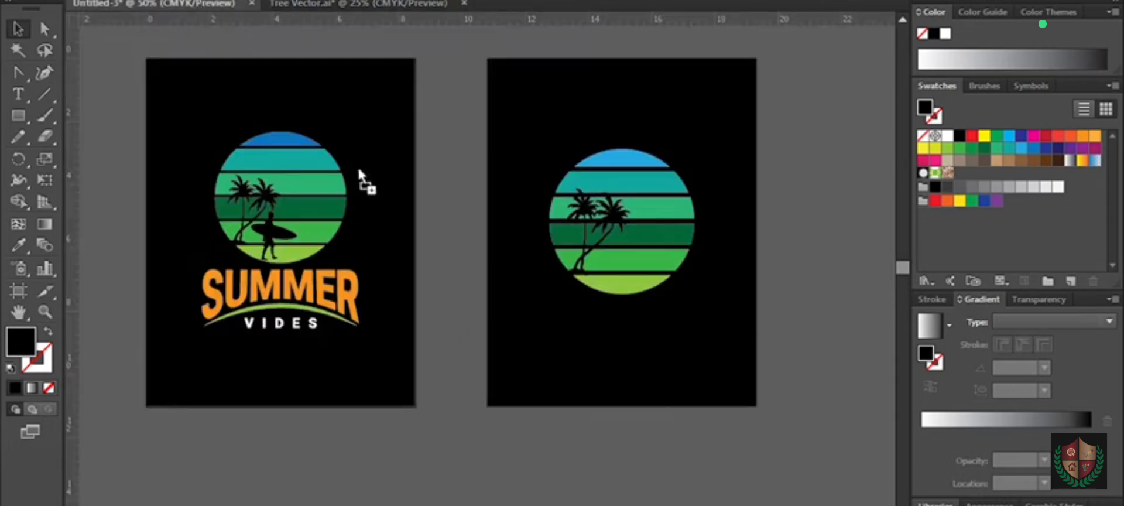
pyautogui.moveTo(618, 342); pyautogui.dragTo(712, 363)
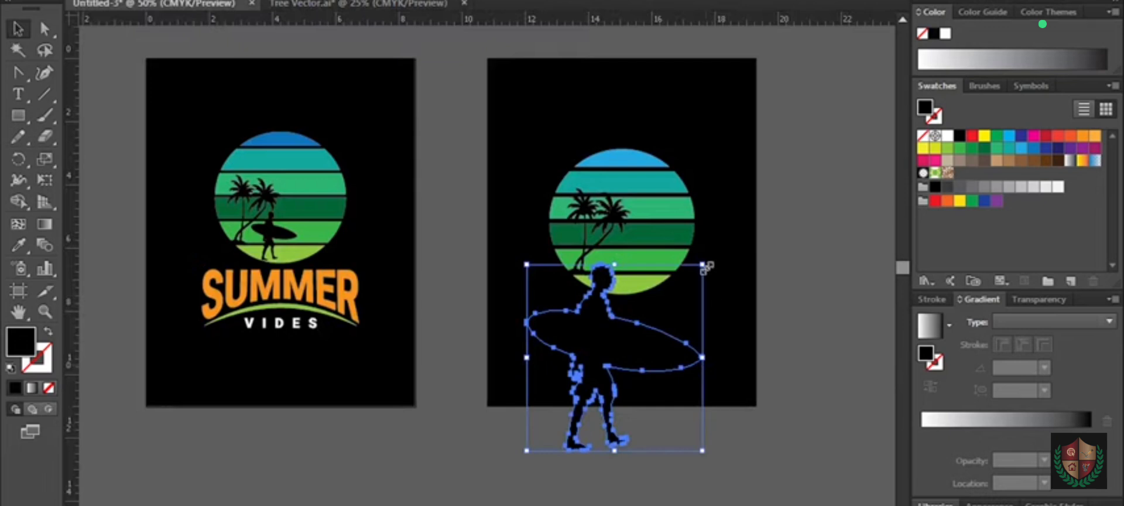
# Scale down the surfer and position it in front of the palm trees with its feet on the sun's lowest stripe.
pyautogui.moveTo(703, 266); pyautogui.dragTo(659, 310)
pyautogui.moveTo(614, 354); pyautogui.dragTo(623, 239)
pyautogui.hotkey('ctrl', '=')
pyautogui.hotkey('ctrl', '=')
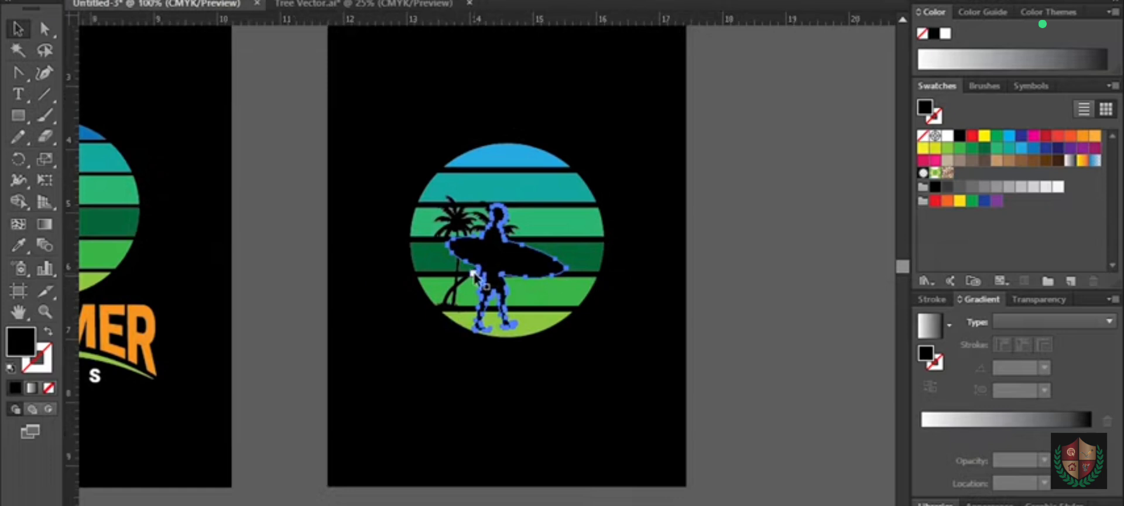
pyautogui.moveTo(538, 175); pyautogui.dragTo(528, 247)
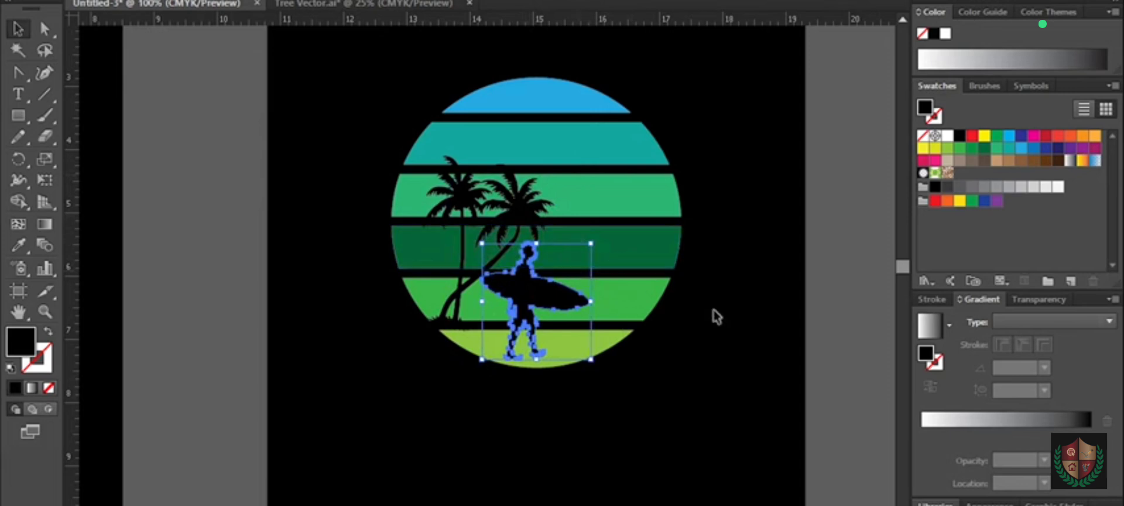
pyautogui.click(823, 332)
pyautogui.moveTo(536, 294); pyautogui.dragTo(532, 300)
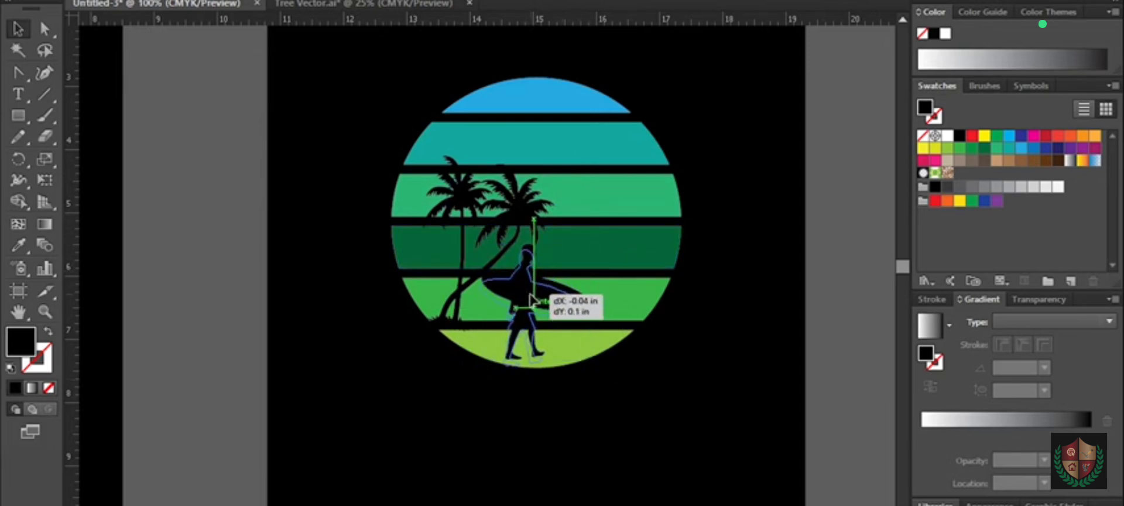
pyautogui.click(856, 336)
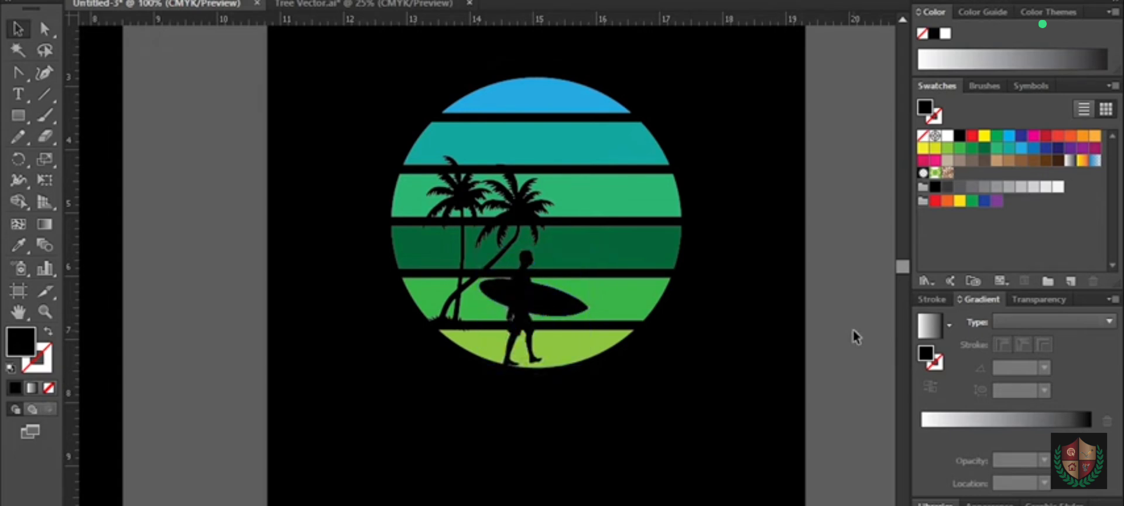
pyautogui.hotkey('ctrl', '-')
pyautogui.moveTo(477, 408); pyautogui.dragTo(580, 381)
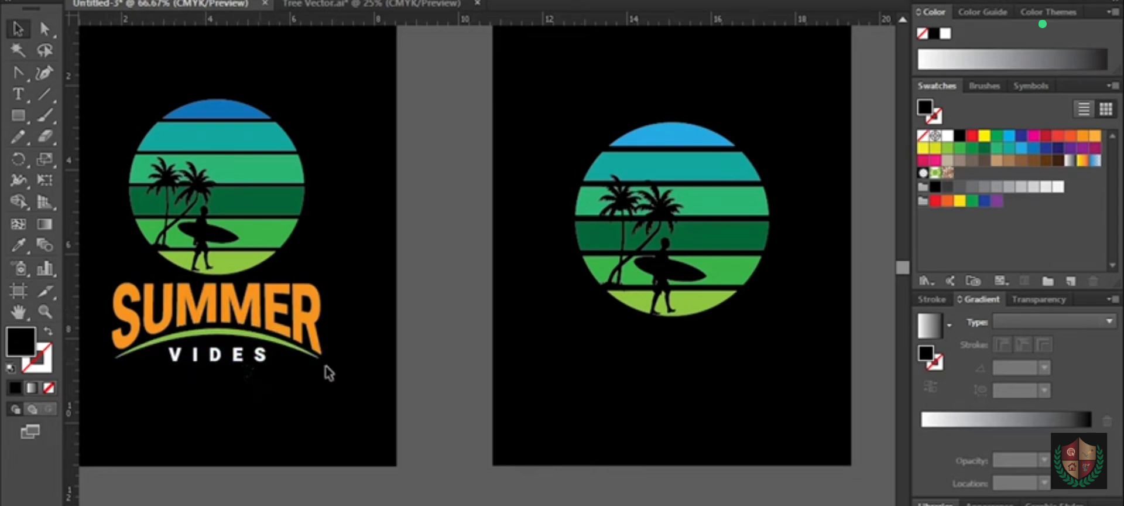
pyautogui.hotkey('ctrl', '-')
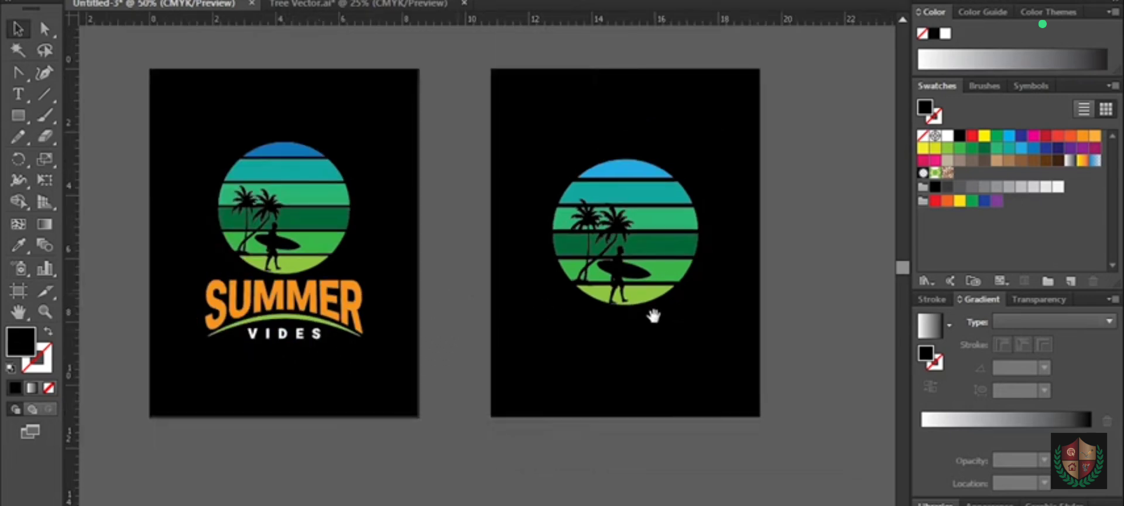
pyautogui.moveTo(653, 316); pyautogui.dragTo(557, 321)
pyautogui.hotkey('ctrl', '+')
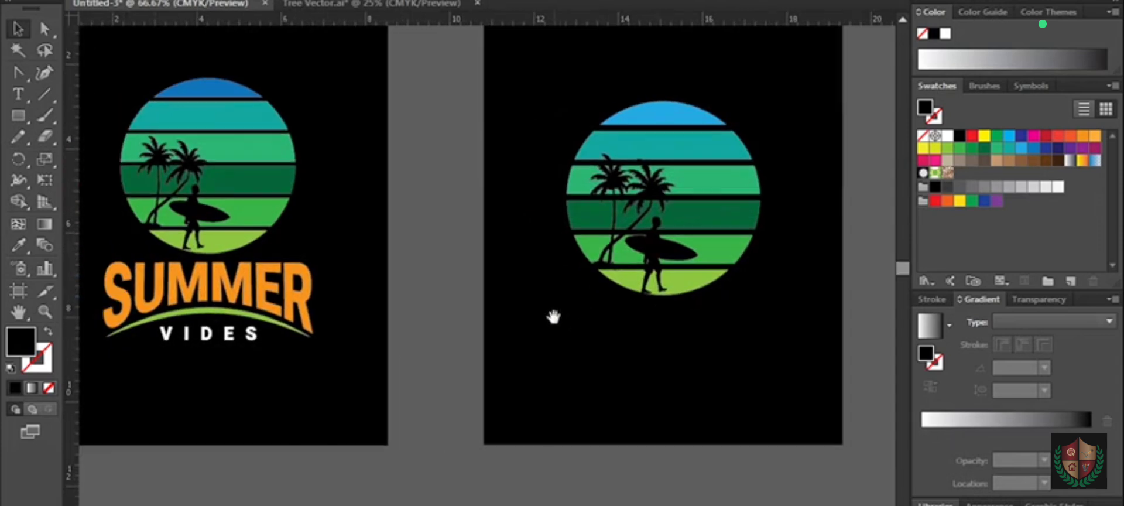
pyautogui.hotkey('ctrl', '-')
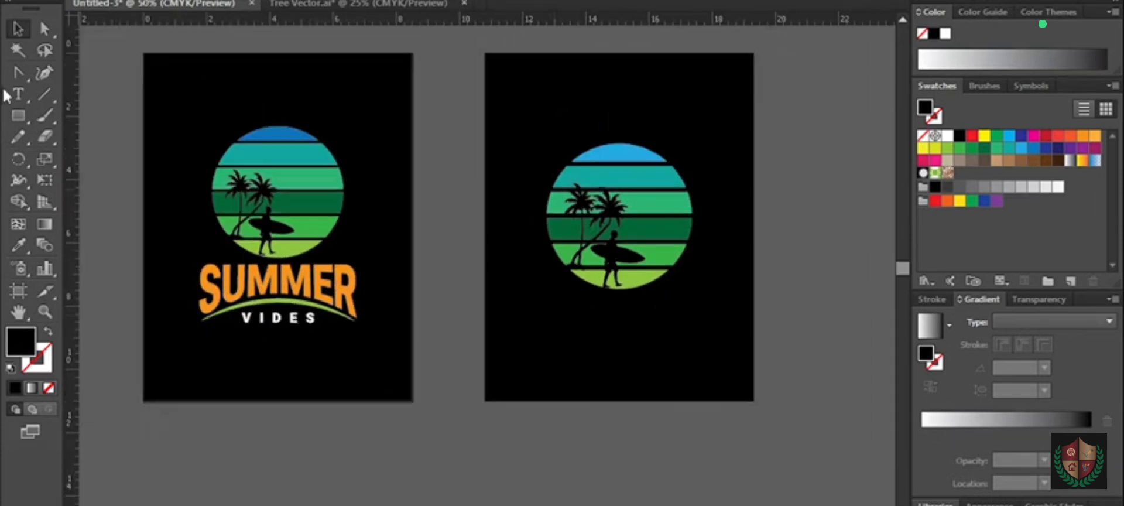
# Create the text SUMMER in a bold sans-serif font on the empty canvas below the second artboard.
pyautogui.click(18, 95)
pyautogui.scroll(-2, 690, 457)
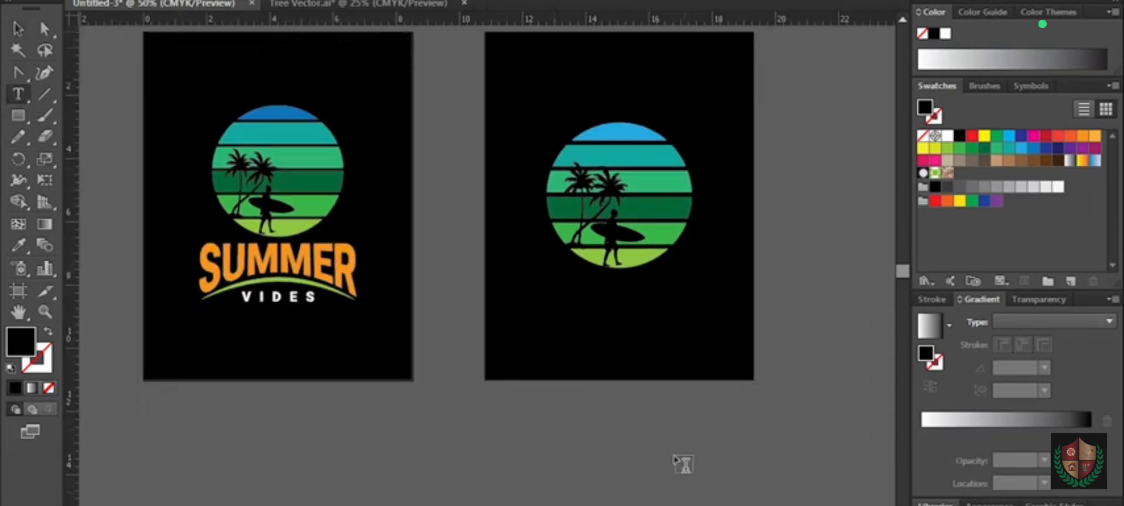
pyautogui.click(574, 443)
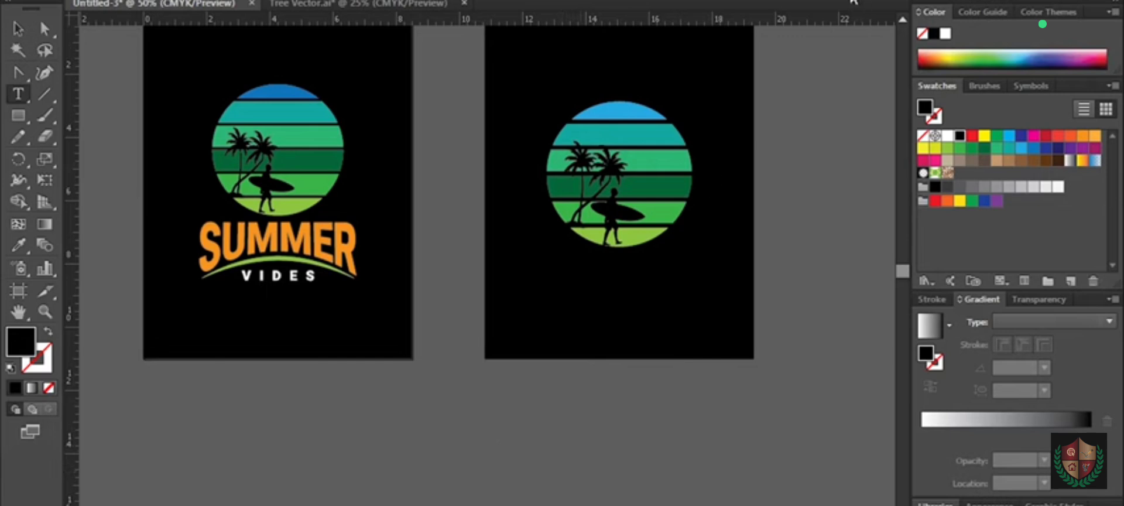
pyautogui.click(865, 287)
pyautogui.click(673, 1)
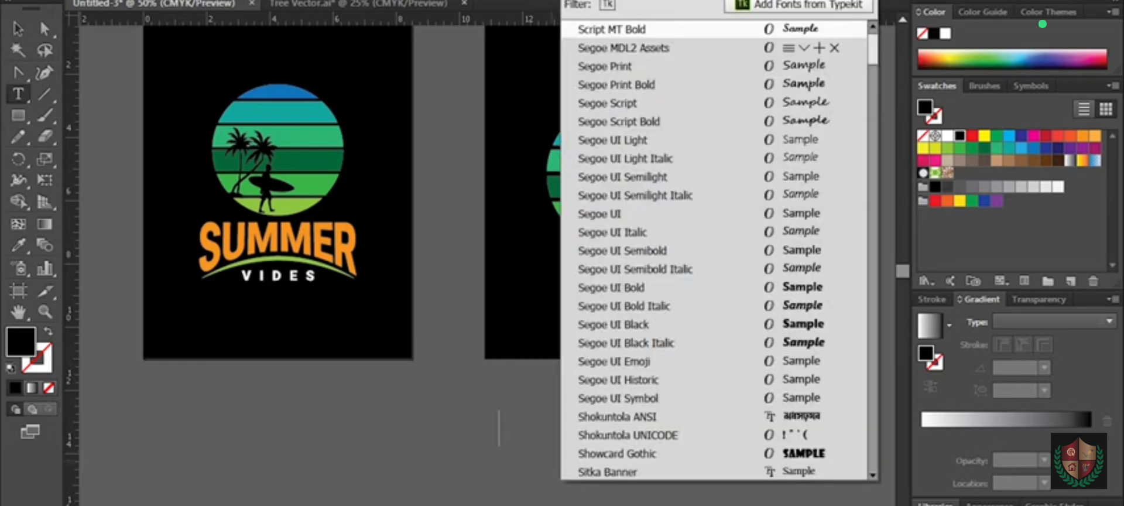
pyautogui.click(502, 434)
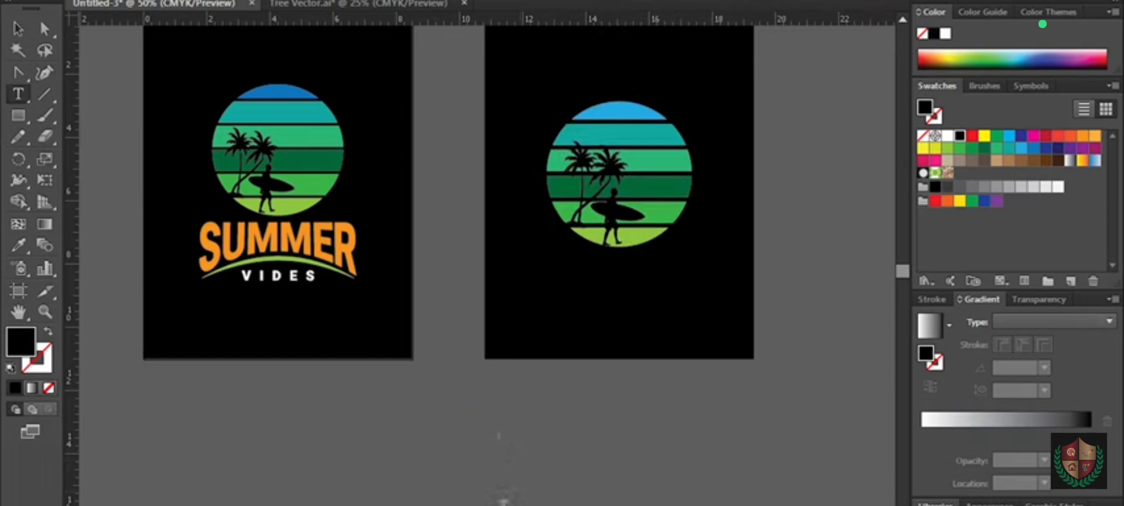
pyautogui.click(674, 0)
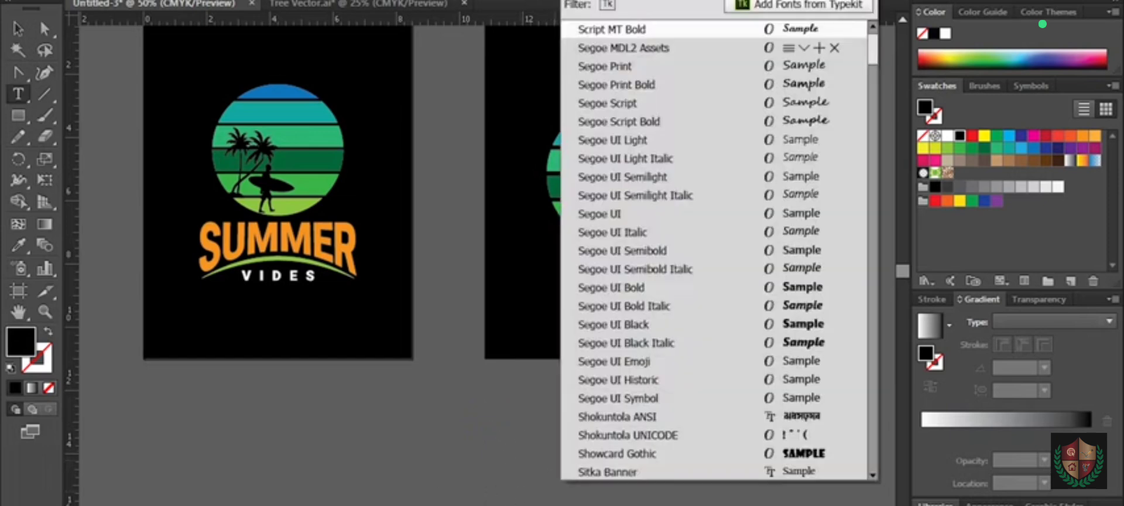
pyautogui.scroll(-10, 715, 252)
pyautogui.click(562, 461)
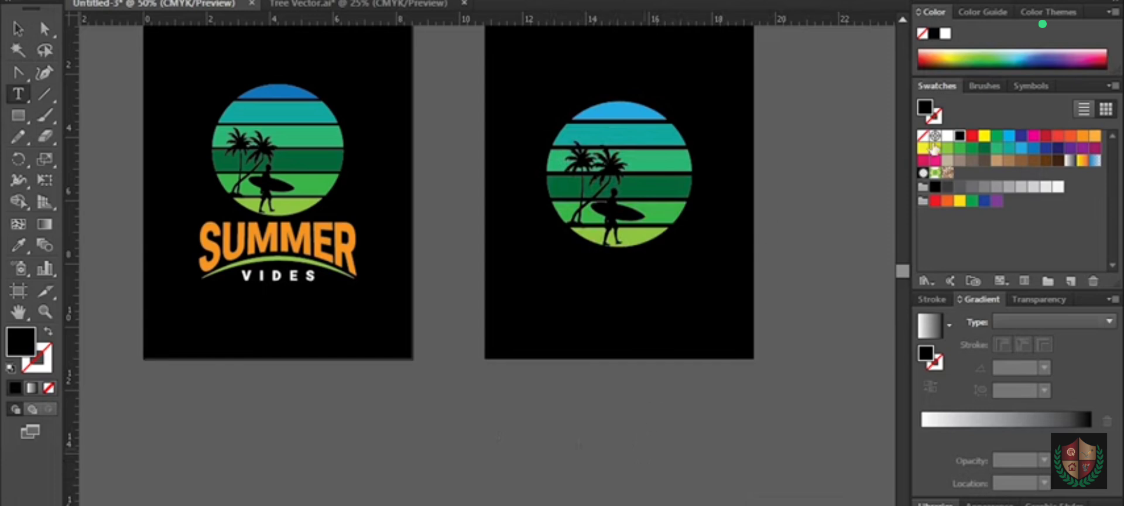
pyautogui.click(890, 1)
pyautogui.click(867, 291)
pyautogui.write('SUMMER')
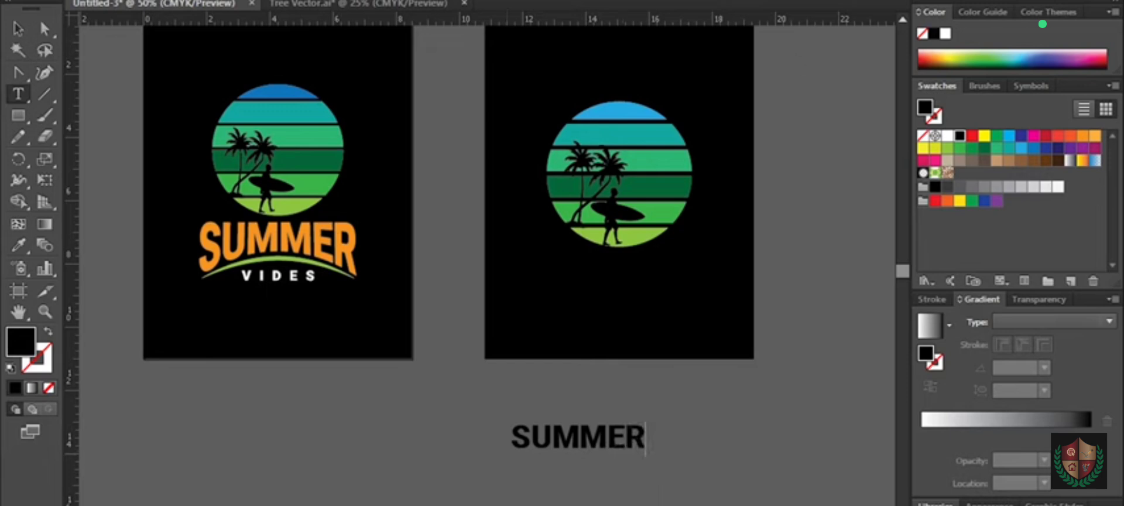
# Enlarge the SUMMER text to nearly the second artboard's width and fill it with orange.
pyautogui.click(14, 29)
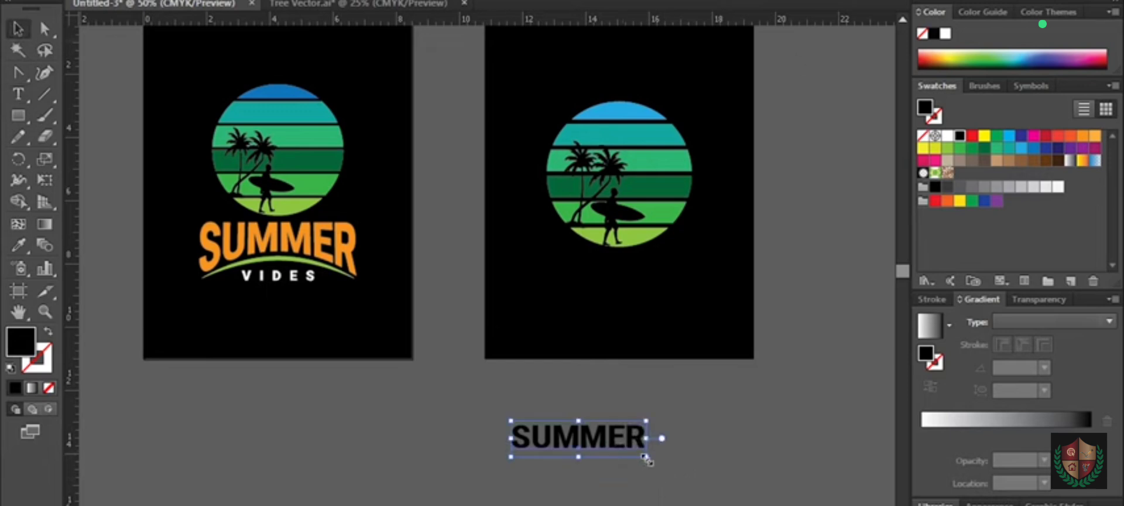
pyautogui.moveTo(645, 456); pyautogui.dragTo(695, 470)
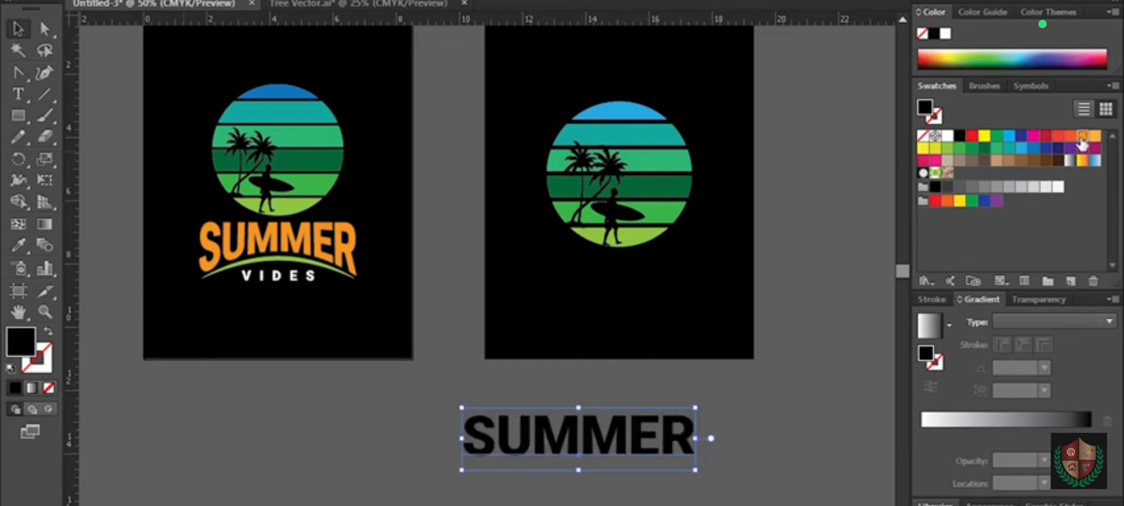
pyautogui.click(1082, 141)
pyautogui.click(682, 271)
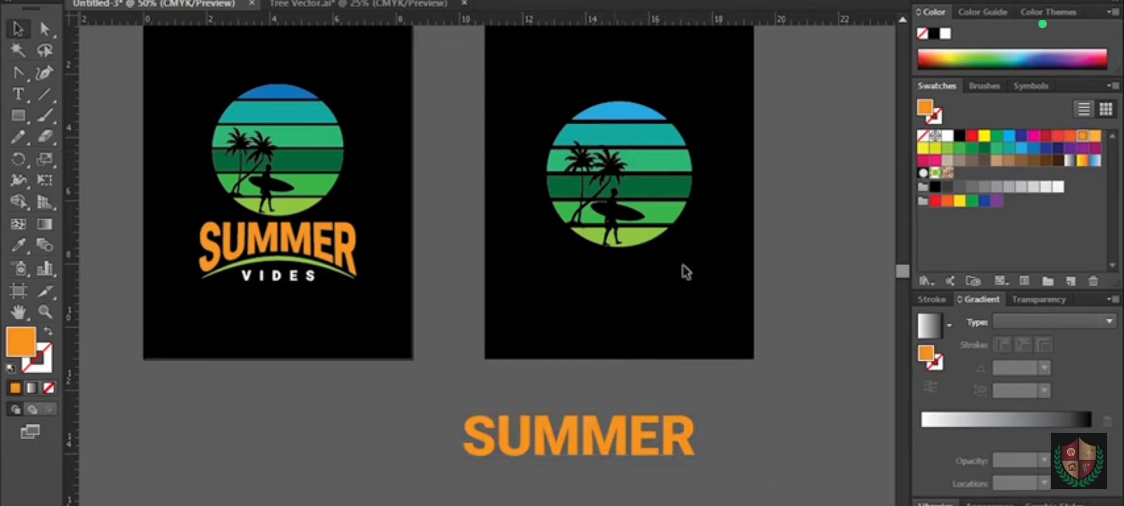
# Add a vertical guide through the second sun's centre and place the slightly reduced SUMMER text beneath the sun.
pyautogui.click(613, 109)
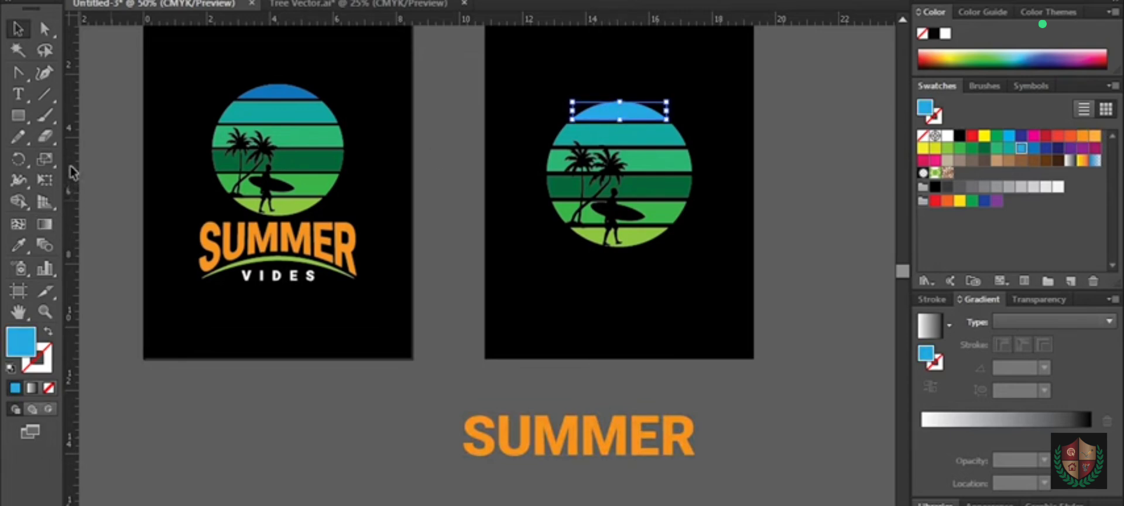
pyautogui.moveTo(71, 172); pyautogui.dragTo(619, 105)
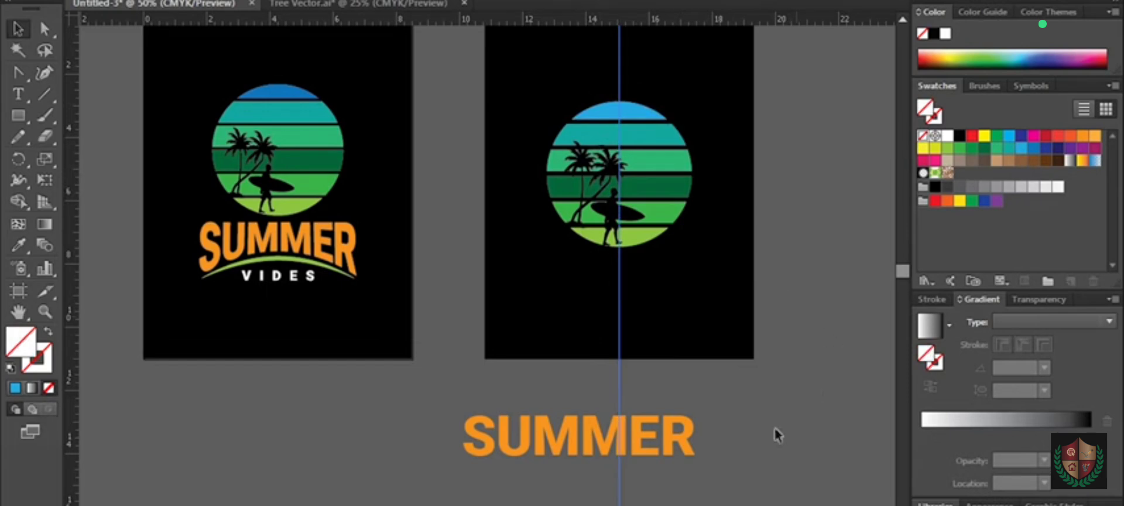
pyautogui.click(639, 445)
pyautogui.moveTo(638, 447); pyautogui.dragTo(686, 299)
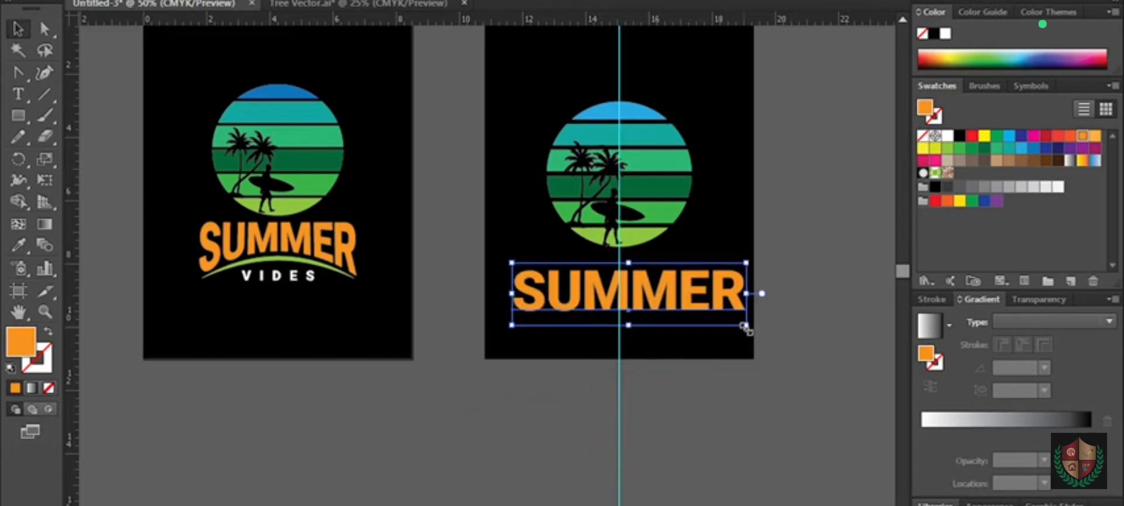
pyautogui.moveTo(746, 328); pyautogui.dragTo(740, 323)
# Centre the SUMMER text on the vertical guide and nudge it up closer to the sun.
pyautogui.keyDown('ctrl'); pyautogui.click(609, 305); pyautogui.keyUp('ctrl')
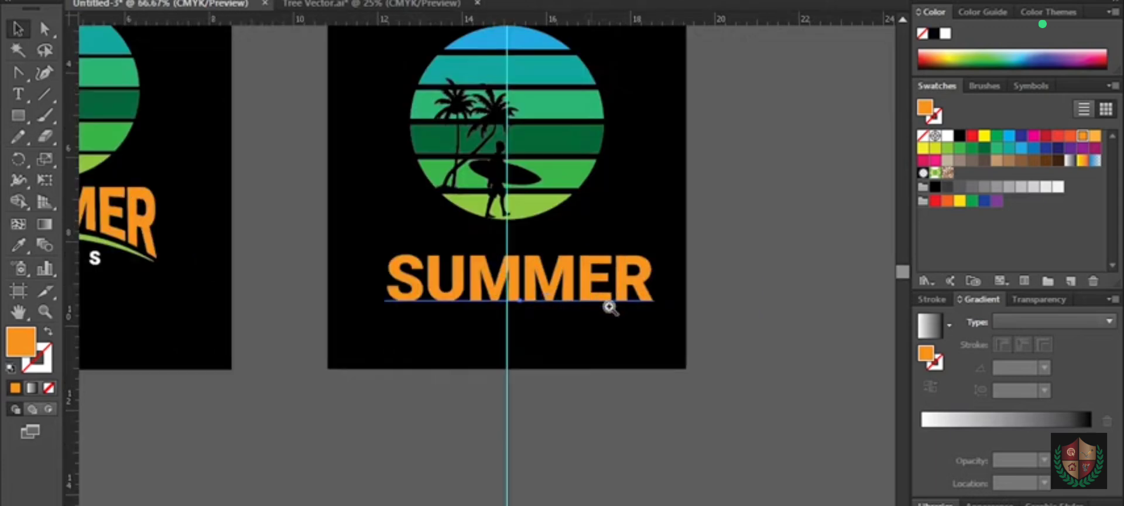
pyautogui.keyDown('ctrl'); pyautogui.click(518, 258); pyautogui.keyUp('ctrl')
pyautogui.moveTo(562, 287); pyautogui.dragTo(545, 280)
pyautogui.press('Up')
pyautogui.press('Up')
pyautogui.press('Up')
pyautogui.press('Up')
pyautogui.press('Up')
pyautogui.press('Up')
pyautogui.press('Up')
pyautogui.press('Up')
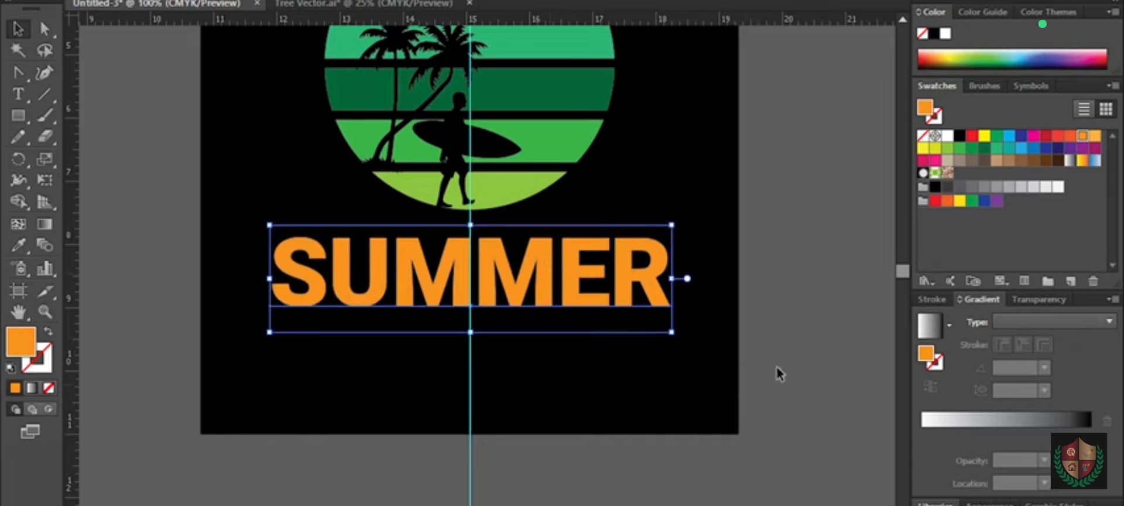
pyautogui.click(790, 359)
# Convert the SUMMER text on the second artboard to outlines and stretch the letters taller.
pyautogui.hotkey('ctrl', '-')
pyautogui.hotkey('ctrl', '-')
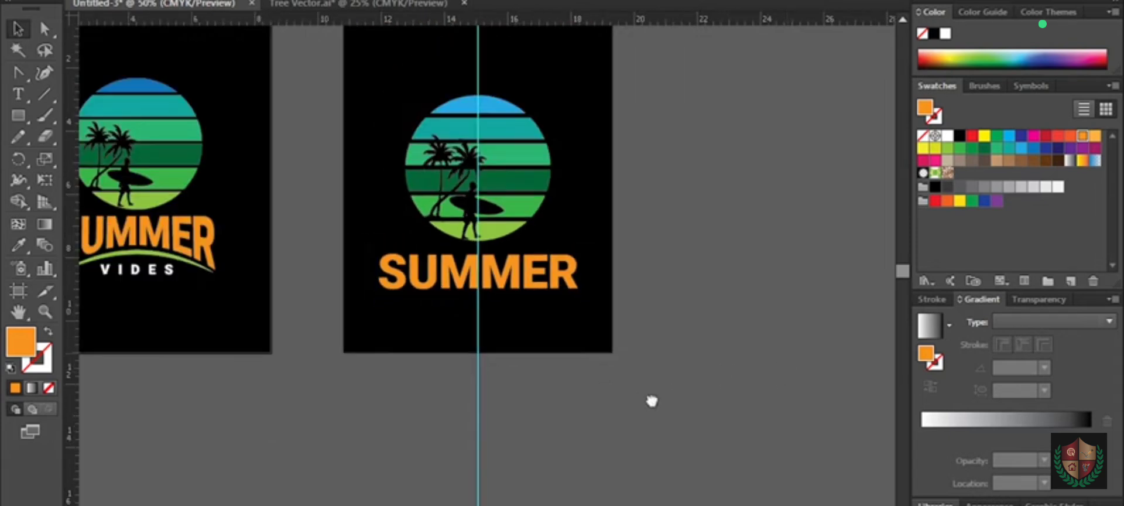
pyautogui.moveTo(652, 401); pyautogui.dragTo(723, 396)
pyautogui.click(642, 287)
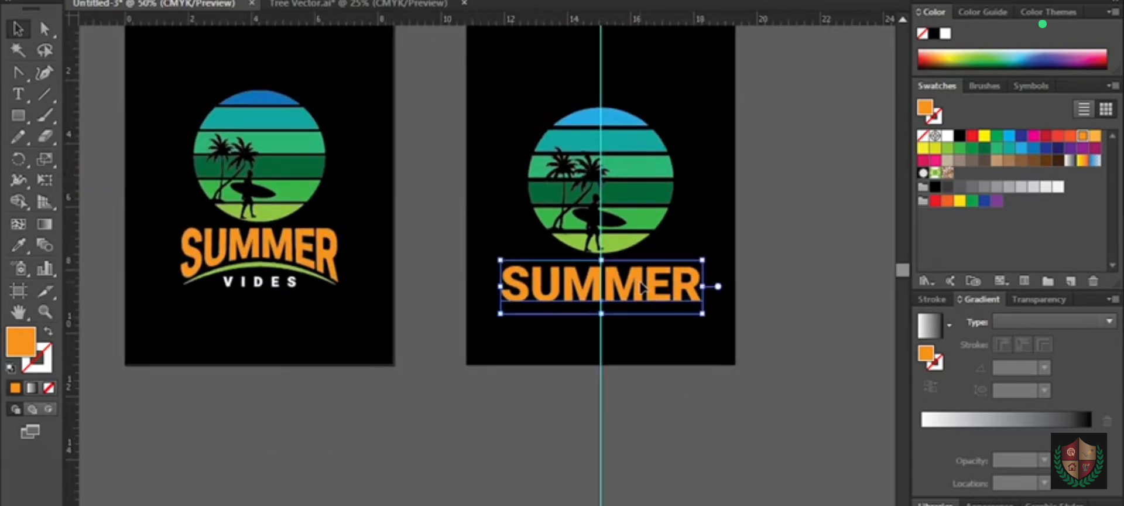
pyautogui.rightClick(642, 286)
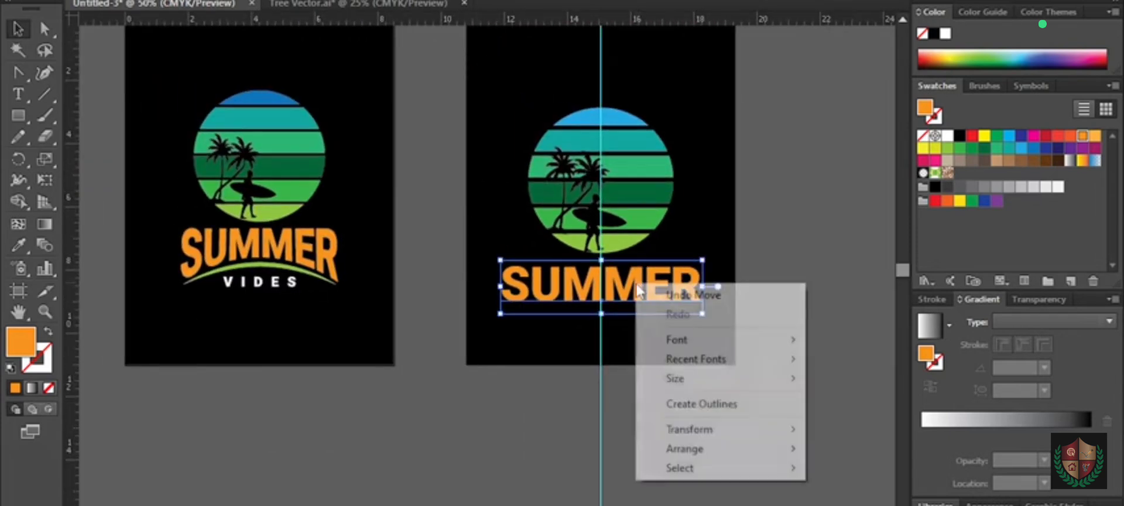
pyautogui.click(725, 405)
pyautogui.moveTo(606, 305); pyautogui.dragTo(604, 328)
pyautogui.click(724, 412)
pyautogui.click(597, 294)
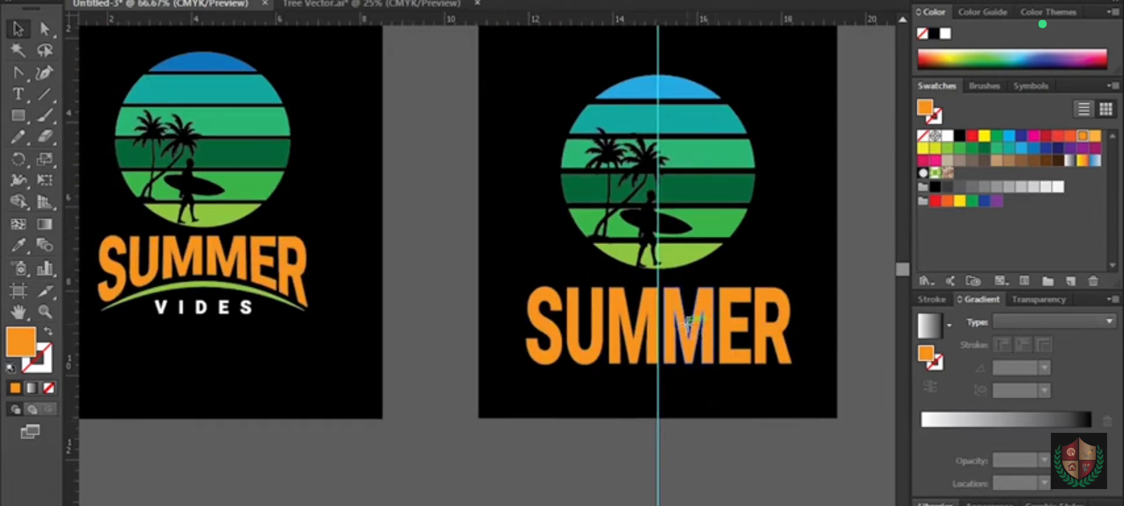
# Apply a horizontal Arc Lower warp with a -27% bend to the outlined SUMMER lettering, previewing the result.
pyautogui.click(690, 328)
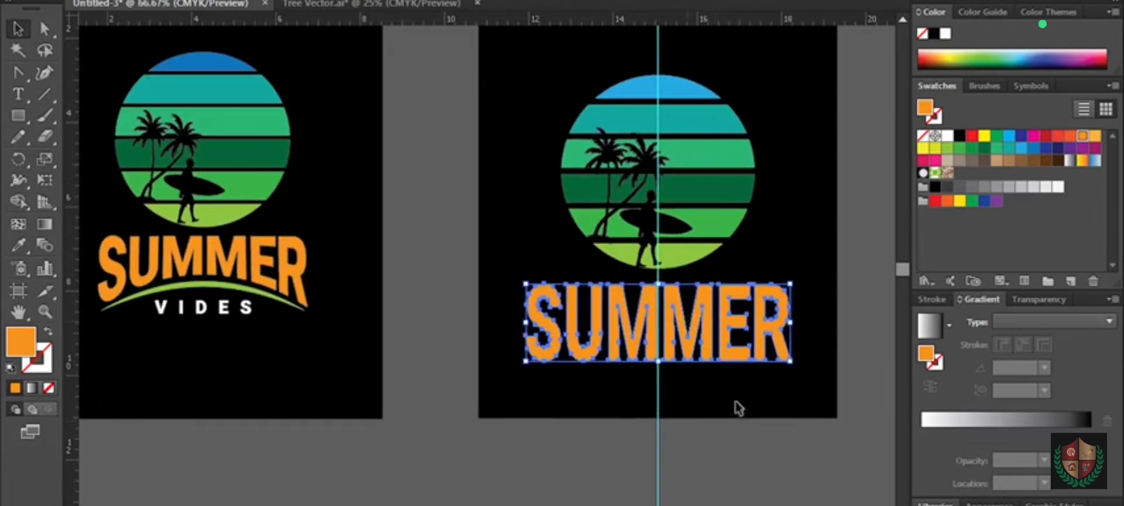
pyautogui.click(243, 0)
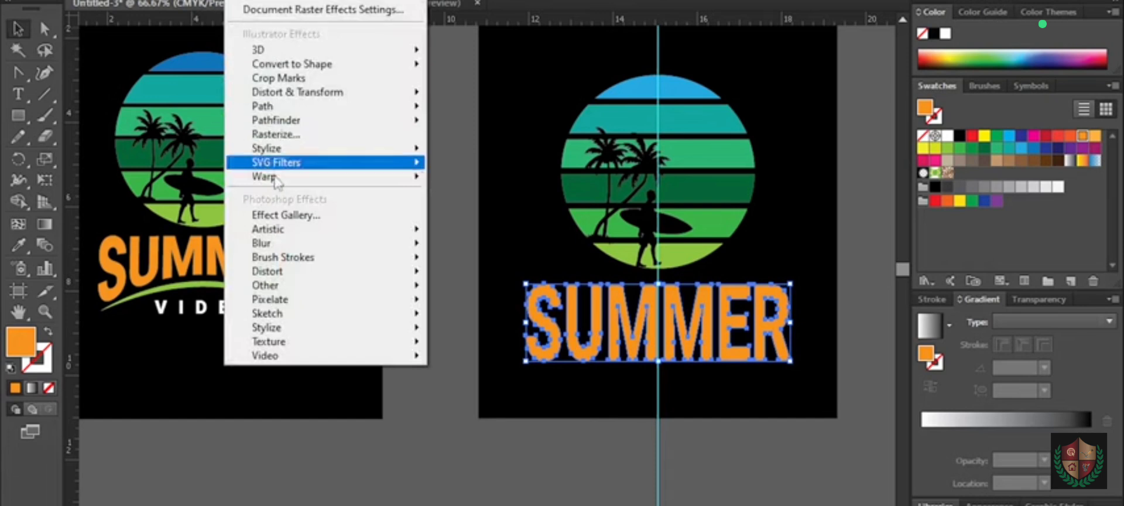
pyautogui.moveTo(276, 178)
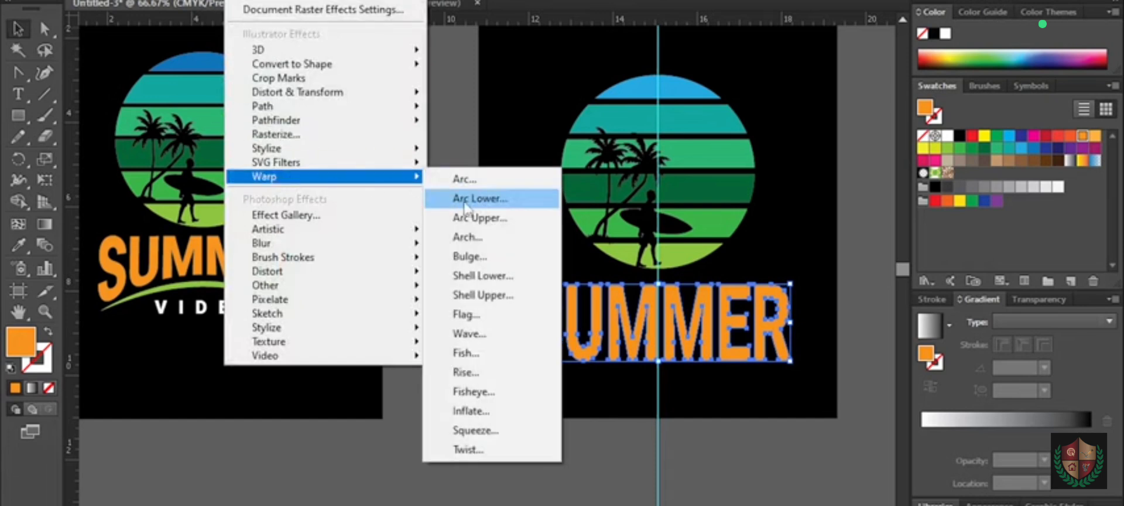
pyautogui.click(495, 202)
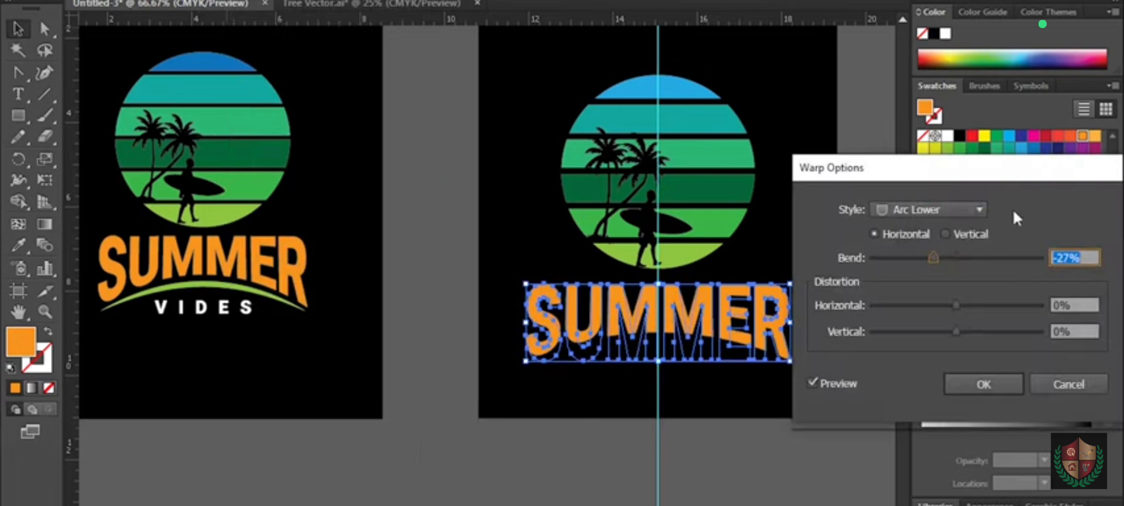
pyautogui.moveTo(1021, 178); pyautogui.dragTo(1034, 267)
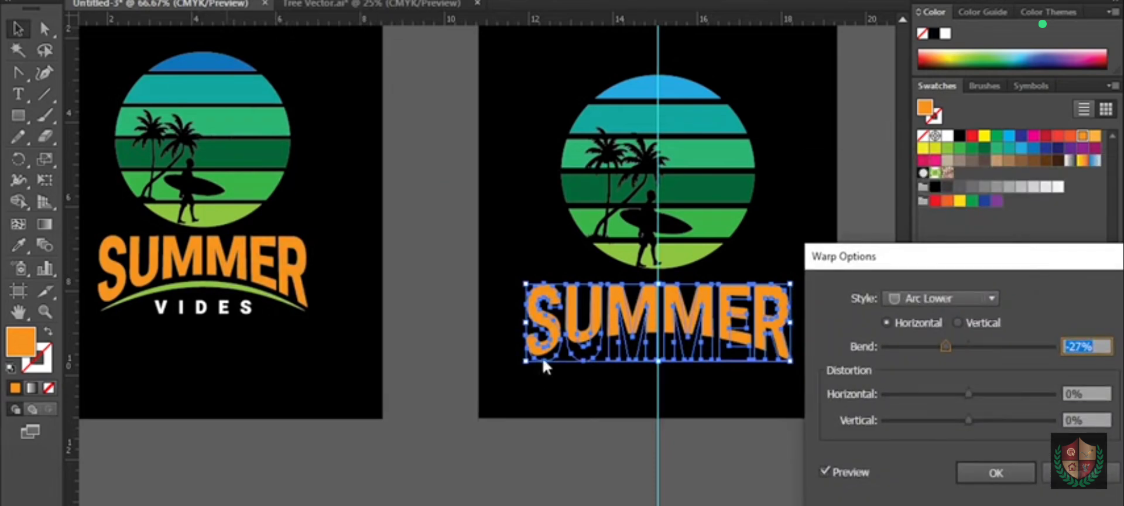